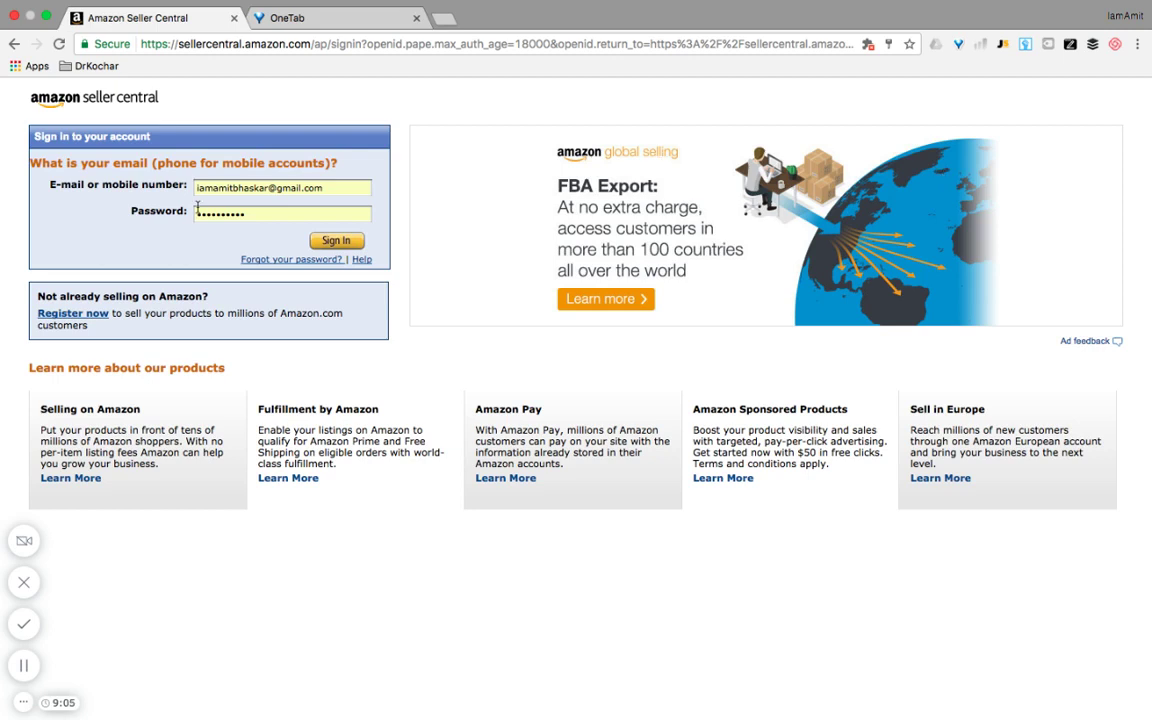
Step: Submit the seller account's email and password on the Seller Central sign-in form
left_click(336, 241)
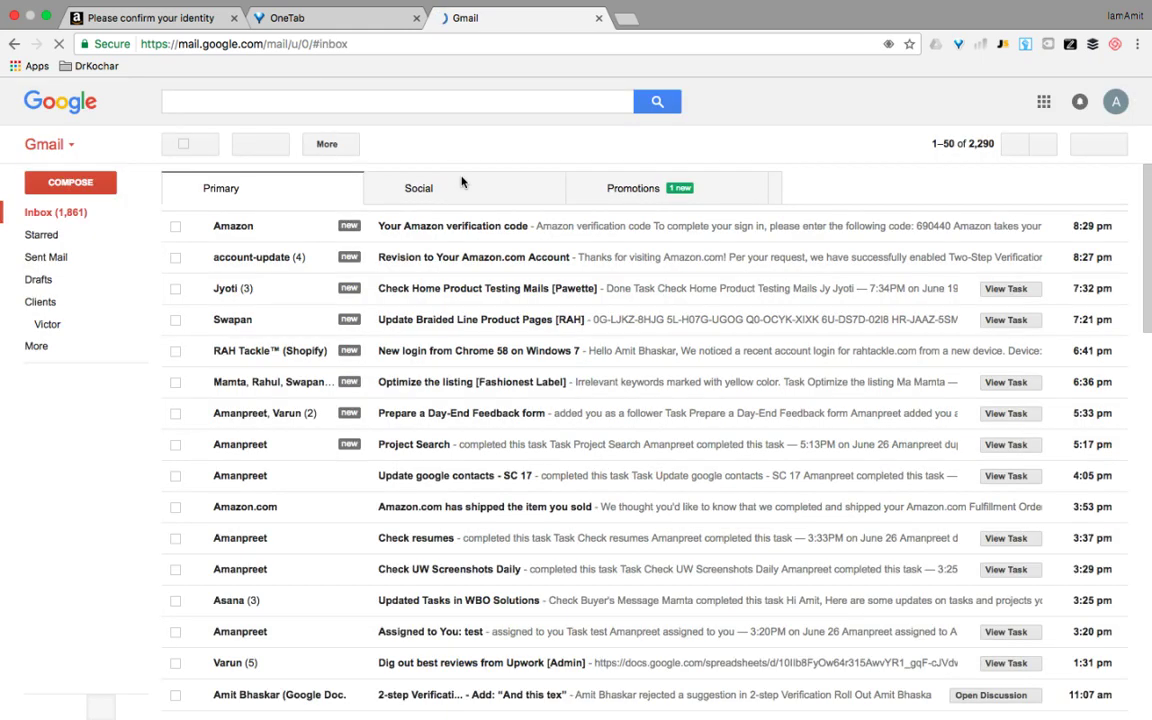
Step: Open the 'Your Amazon verification code' email, dismiss the Loom popup, and select the six-digit code
left_click(537, 231)
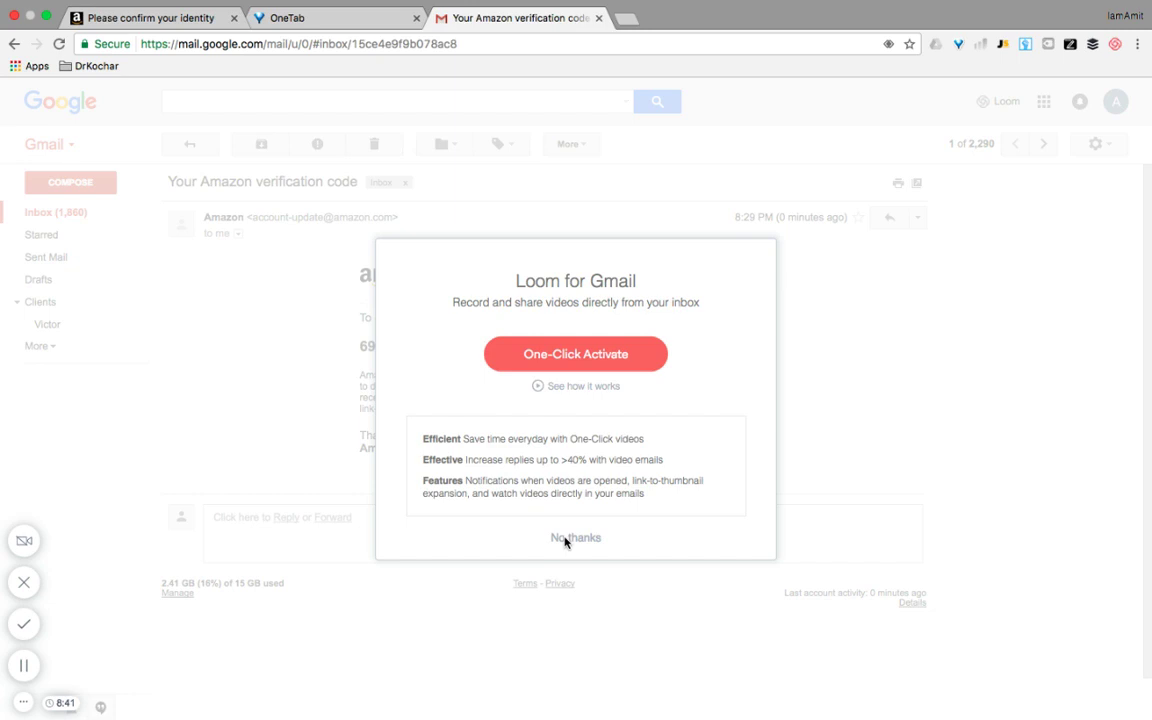
left_click(567, 540)
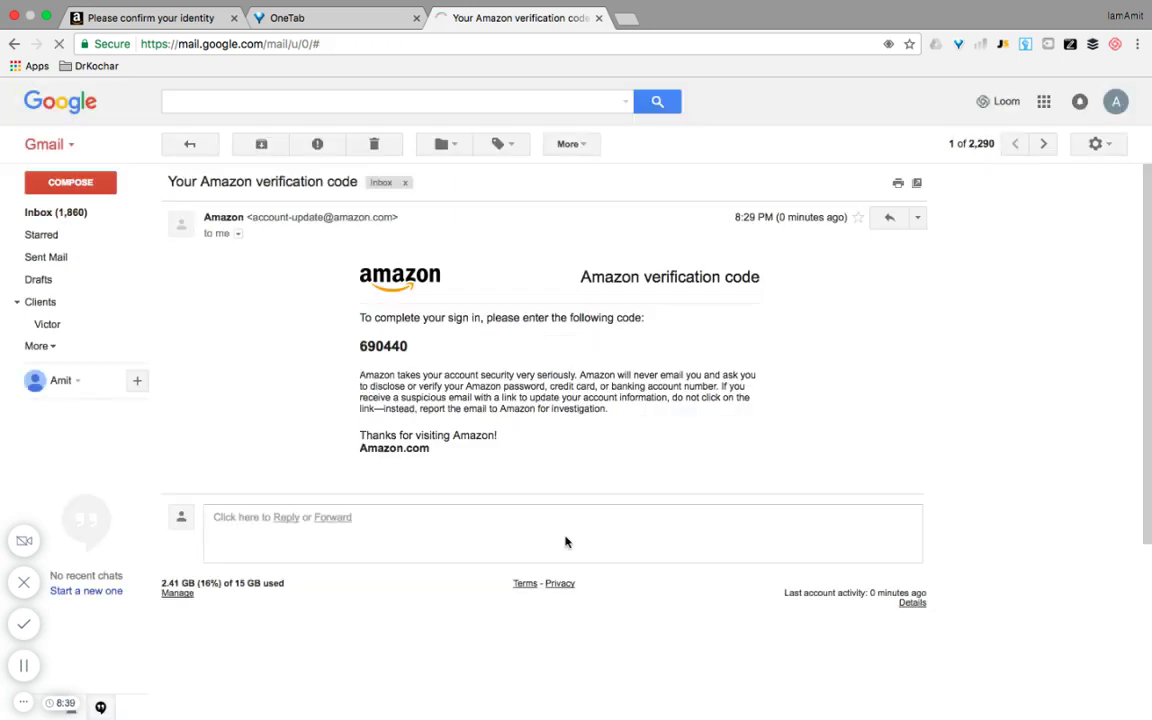
double_click(385, 314)
key("super+c")
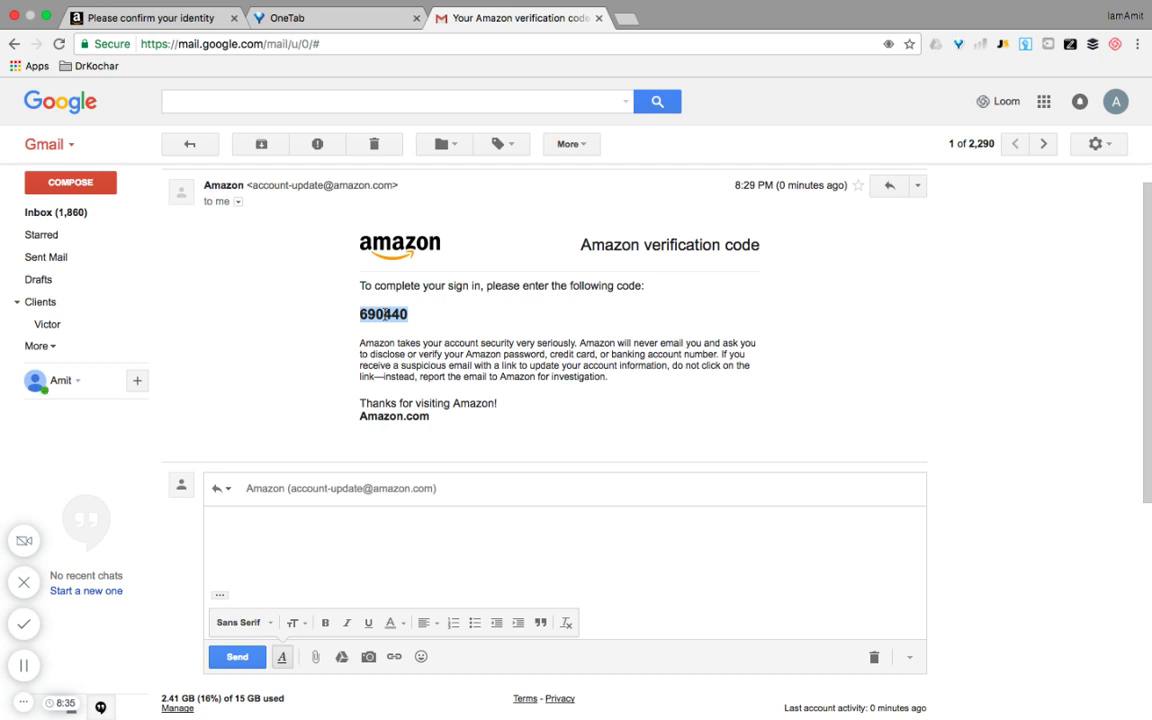
Step: Paste the emailed code into Amazon's Enter code field, continue, and close the Gmail tab
left_click(133, 20)
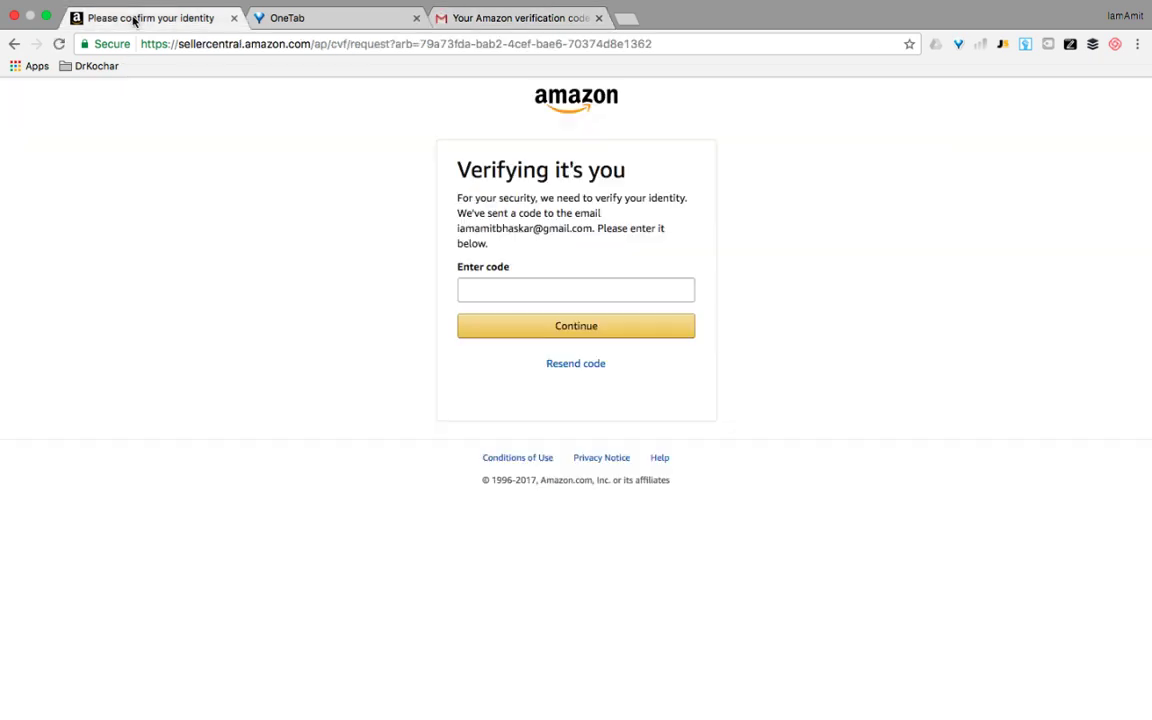
left_click(633, 291)
key("super+v")
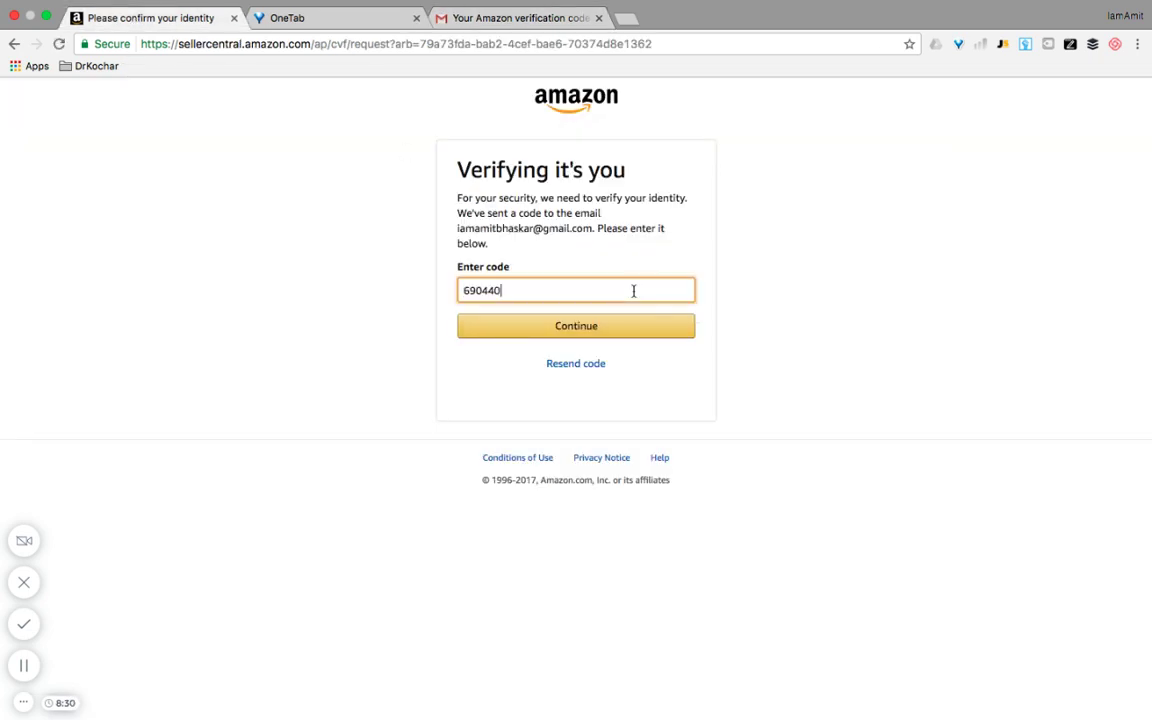
left_click(631, 328)
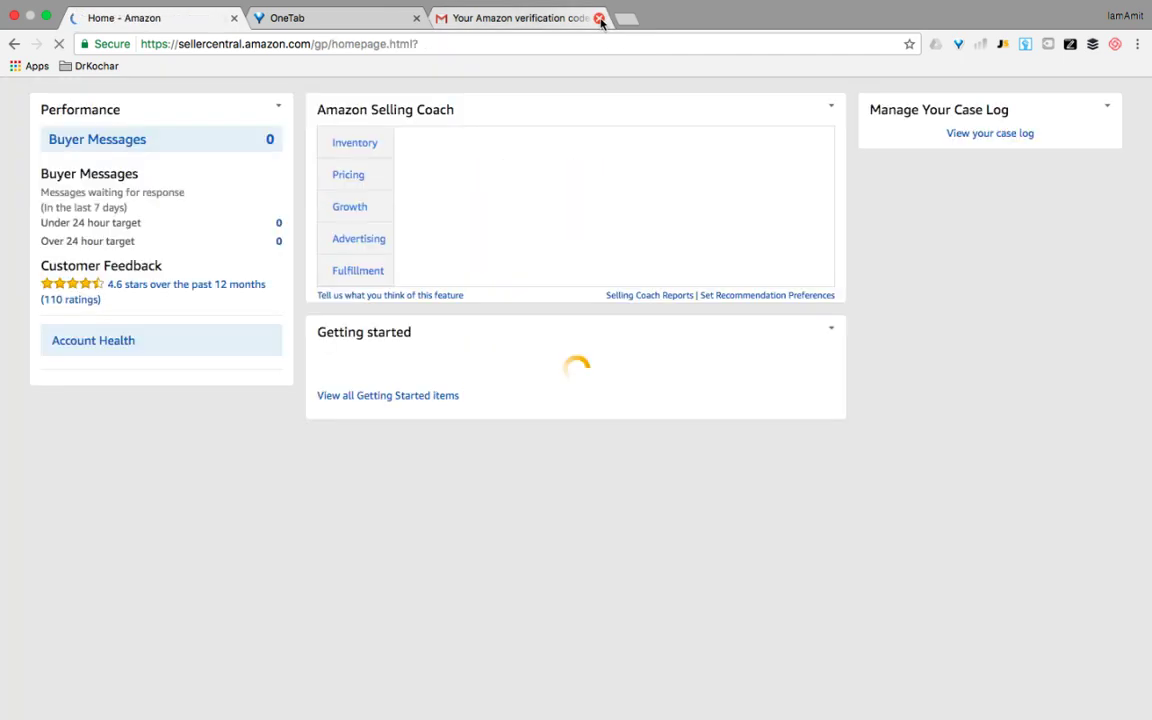
left_click(600, 19)
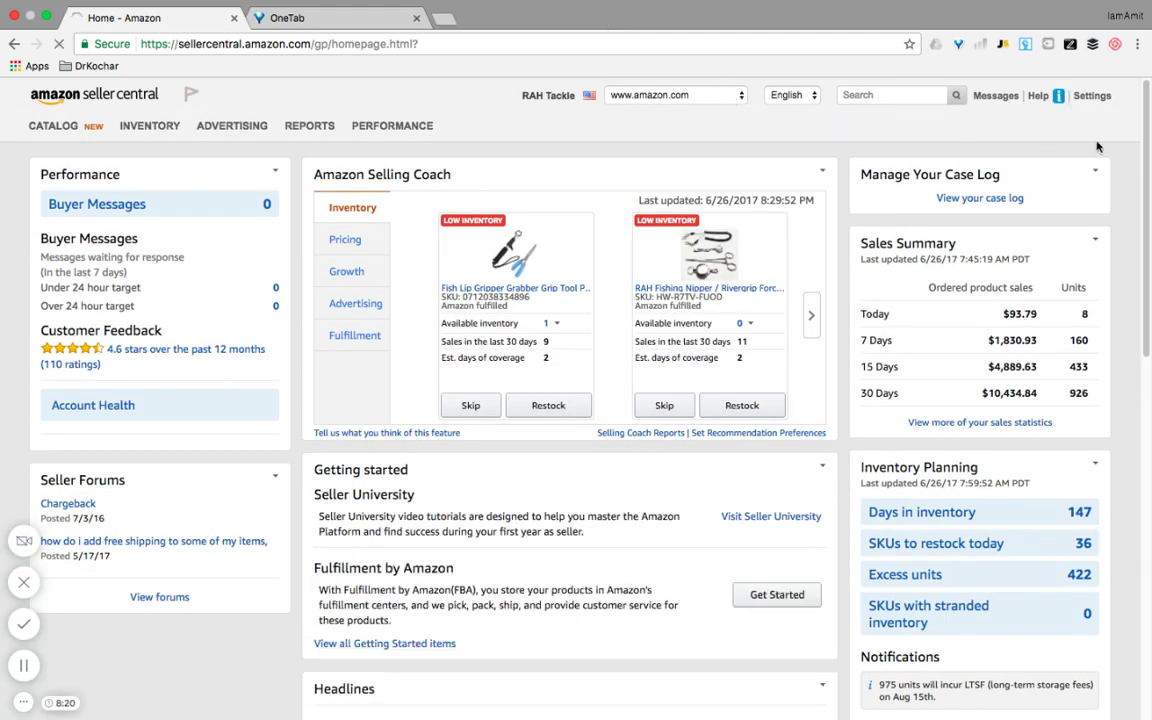
Step: Go to Settings > Login Settings and open Advanced Security Settings with Edit
mouse_move(1100, 103)
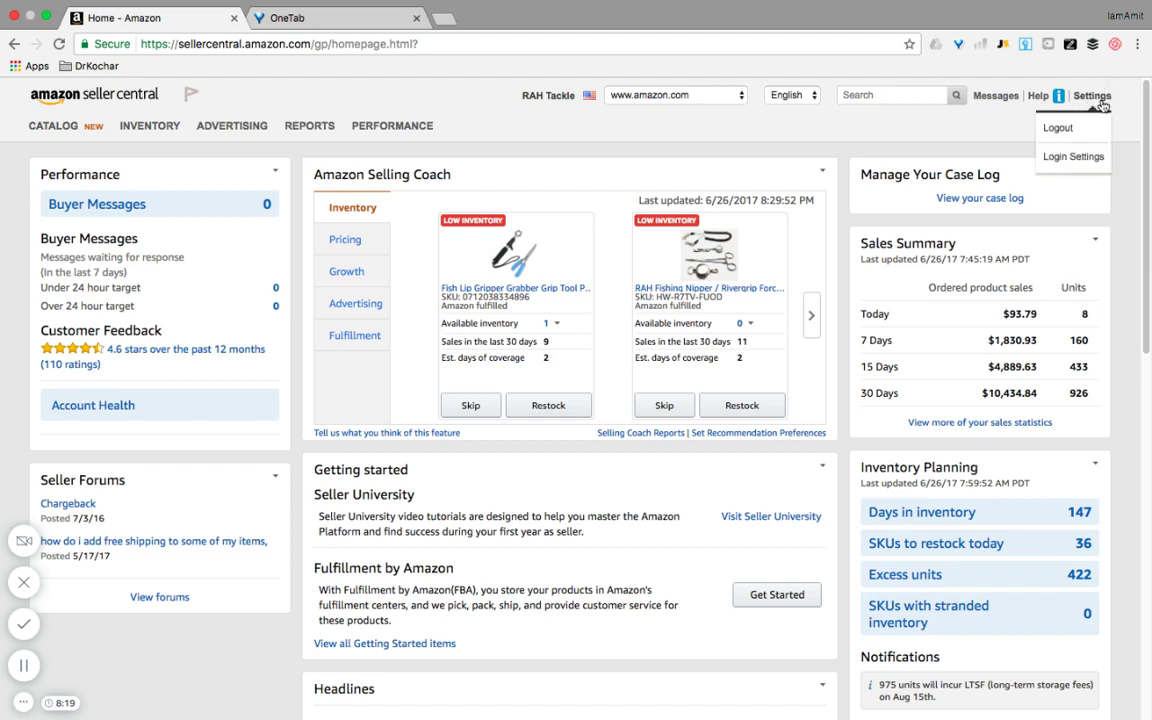
left_click(1080, 163)
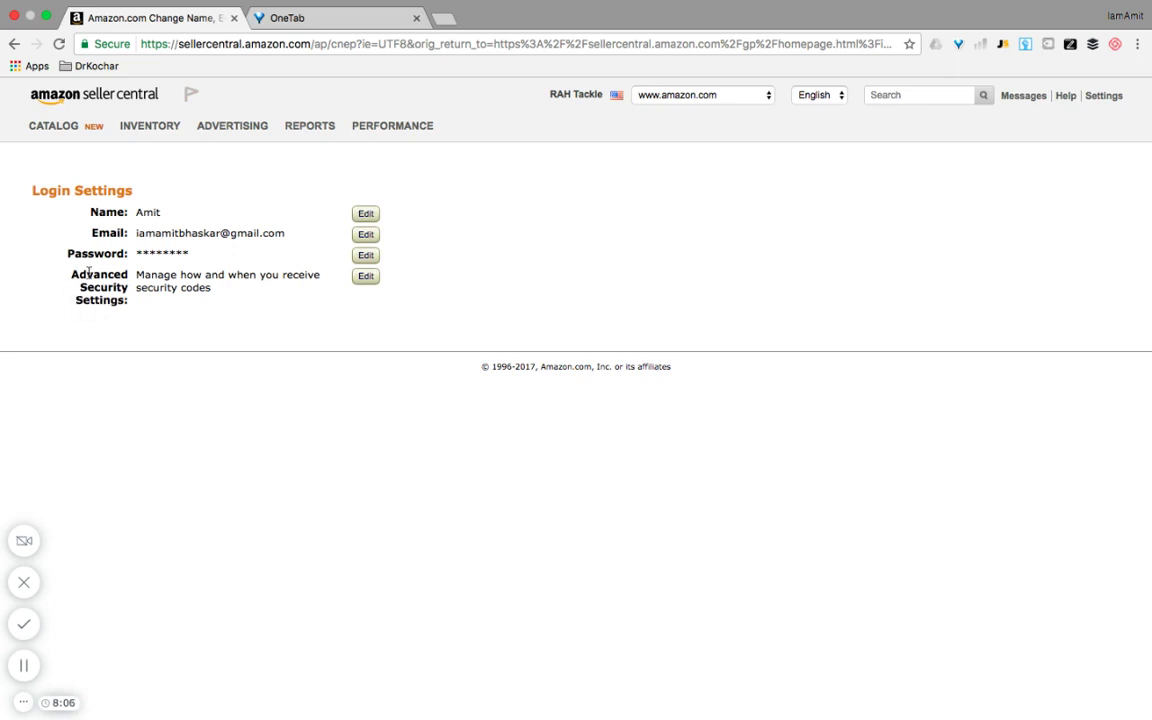
left_click_drag(101, 278, 214, 288)
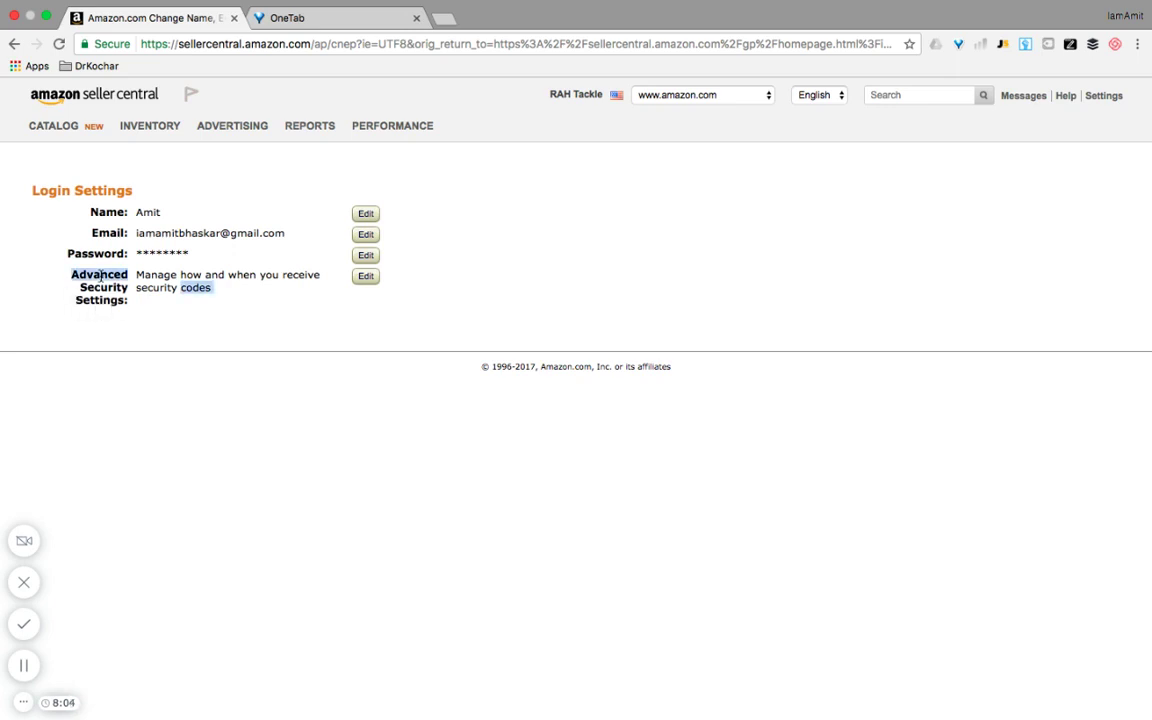
left_click(256, 278)
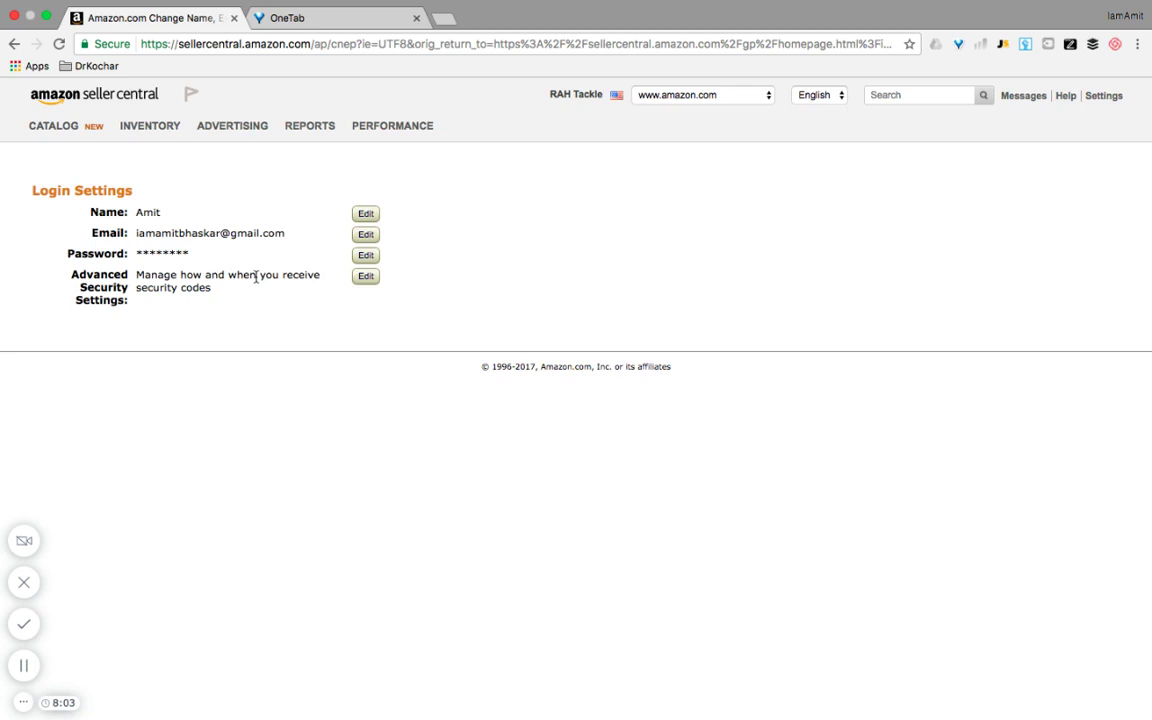
left_click(366, 277)
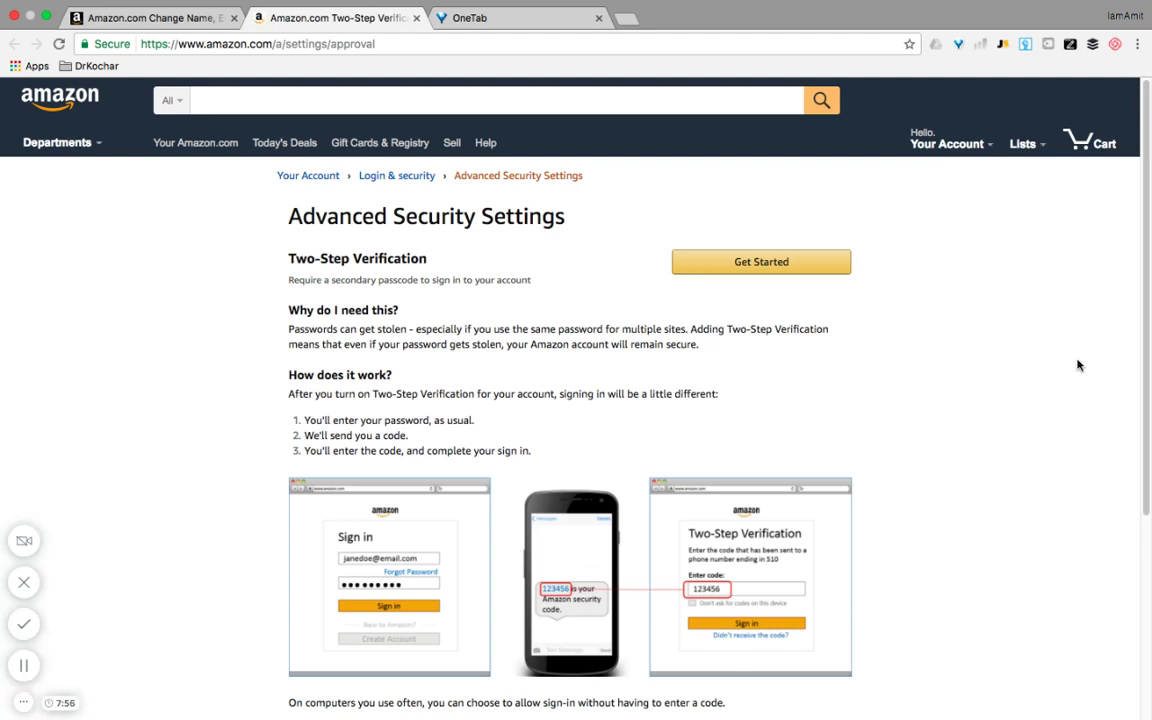
Step: Start Two-Step Verification setup with Get Started on Advanced Security Settings
triple_click(336, 260)
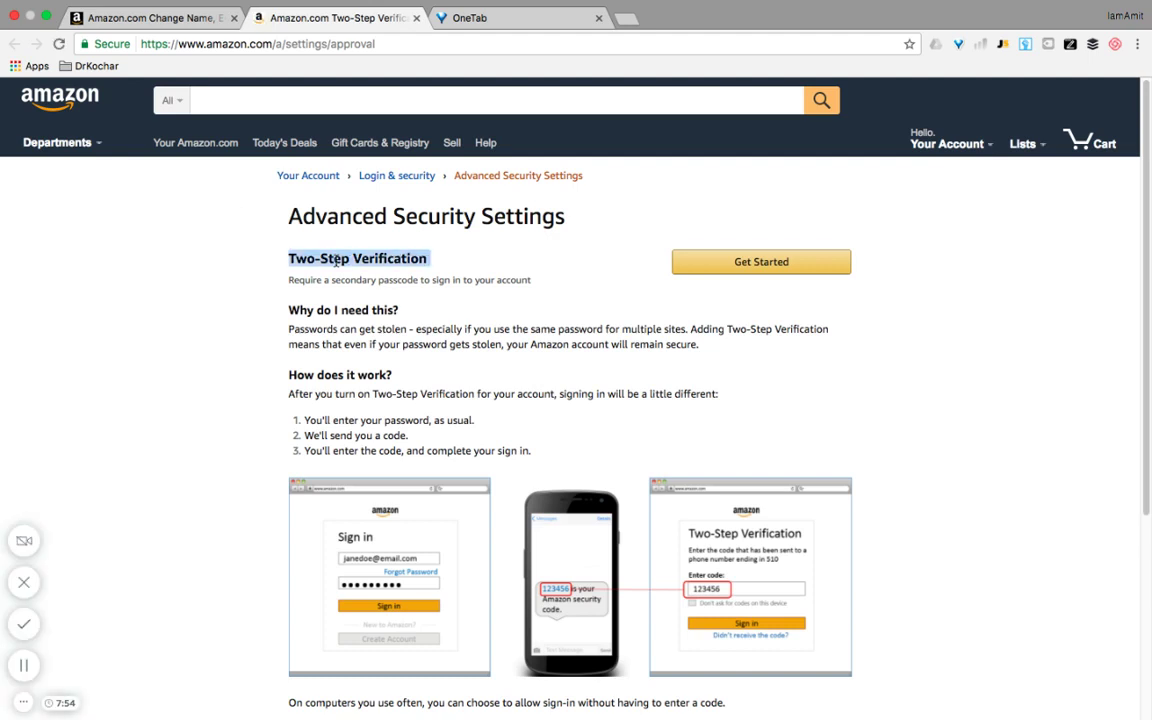
left_click(757, 269)
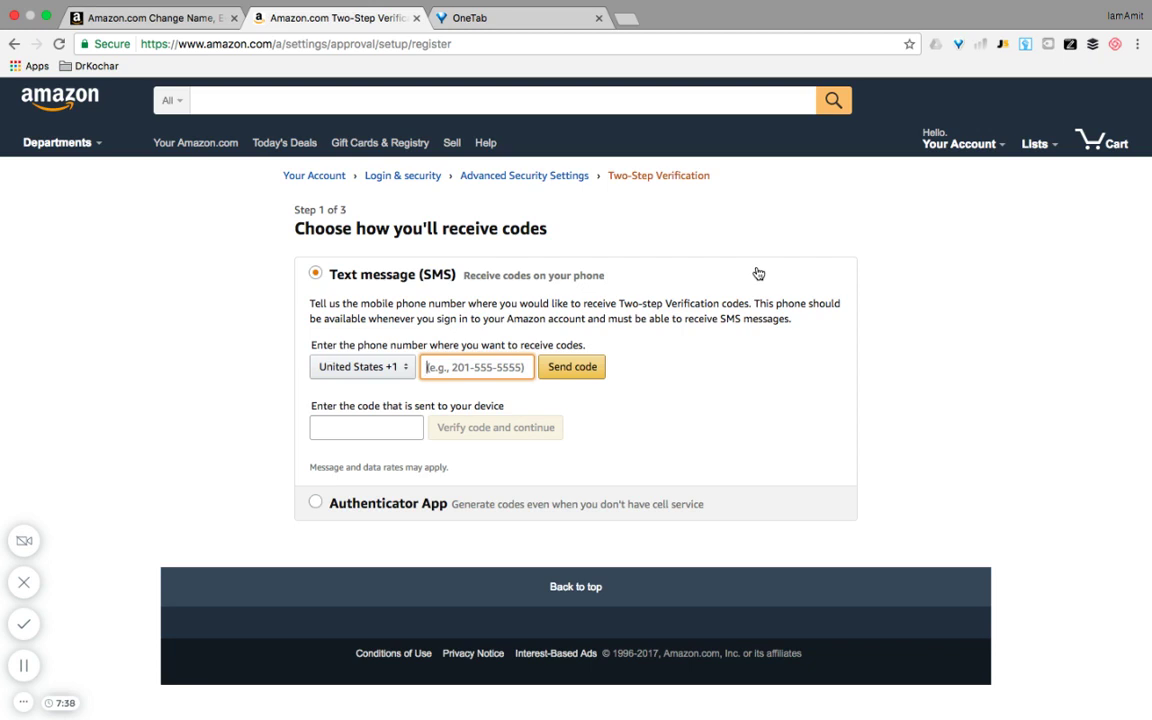
left_click(385, 504)
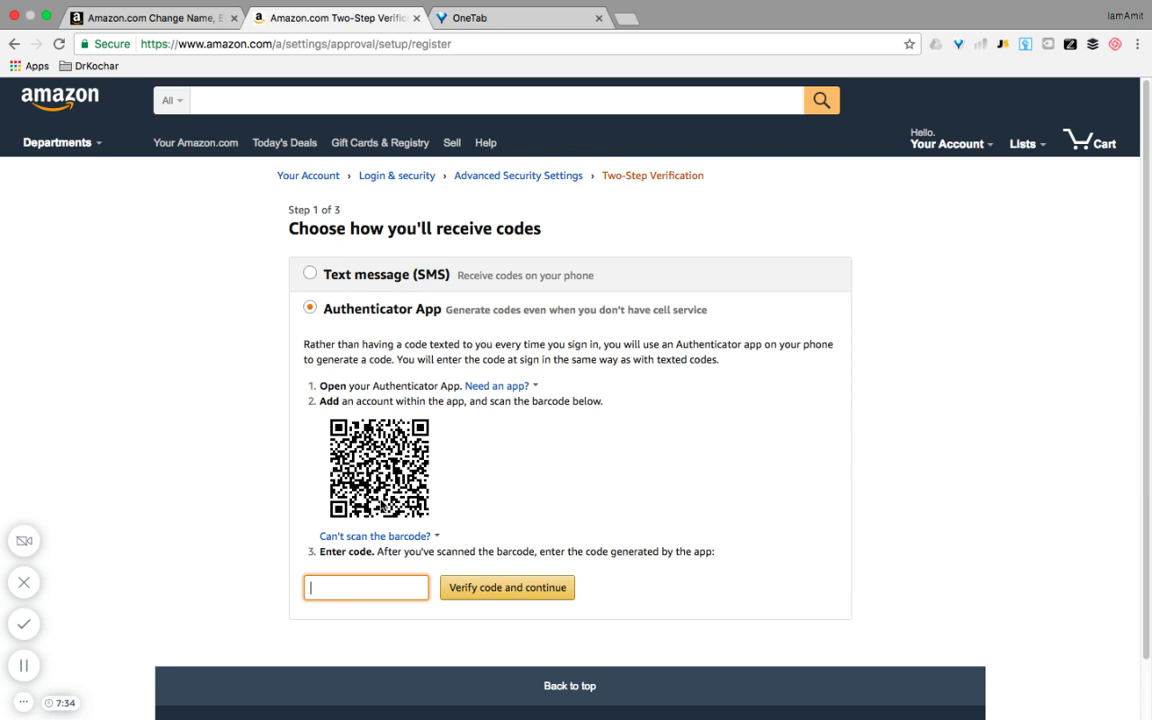
left_click(440, 276)
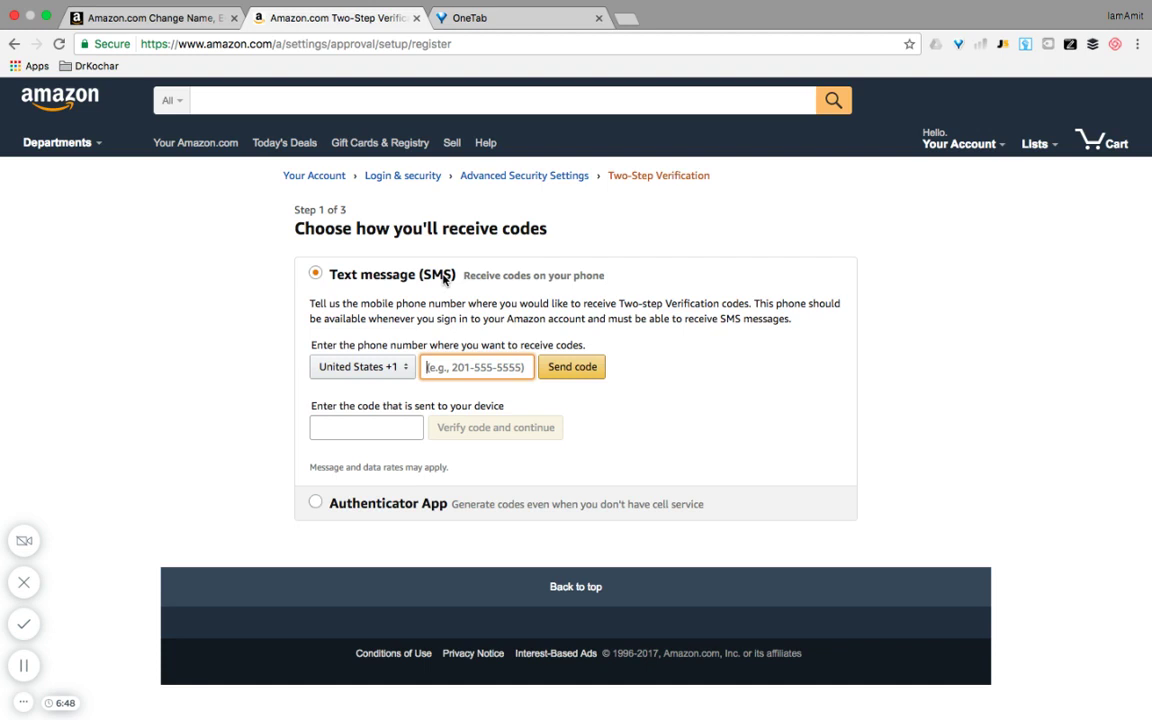
Step: Choose Authenticator App, scan the QR code, and verify with the app's six-digit code
left_click(440, 504)
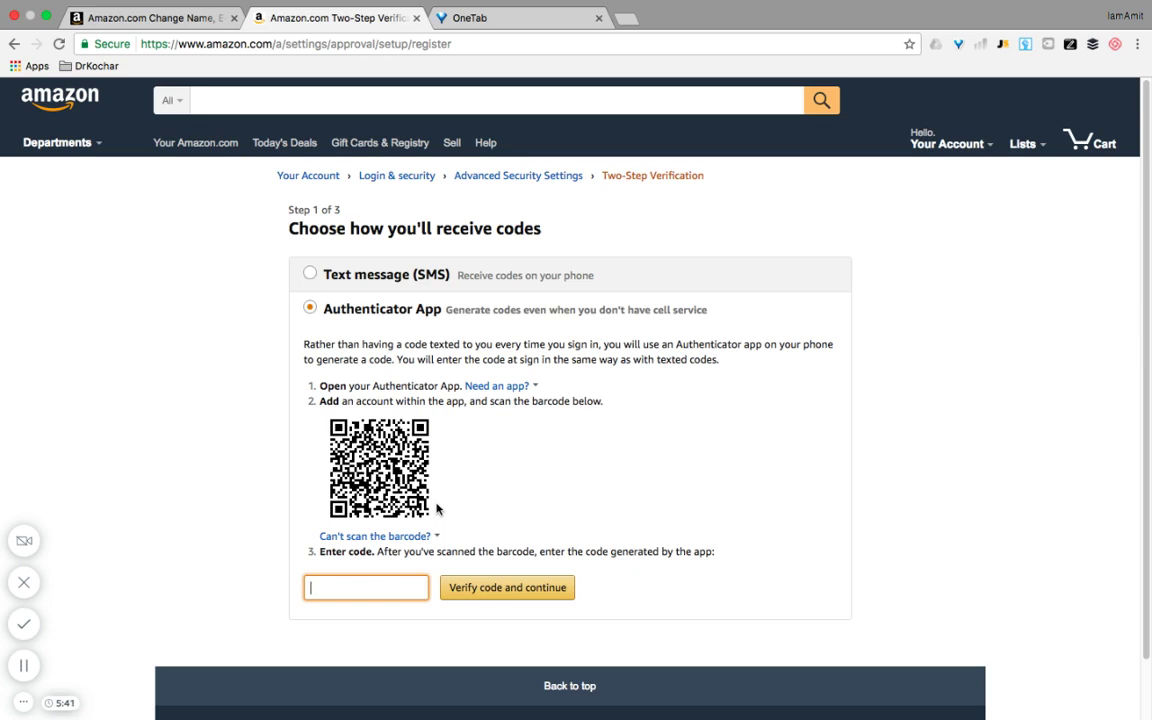
left_click(385, 461)
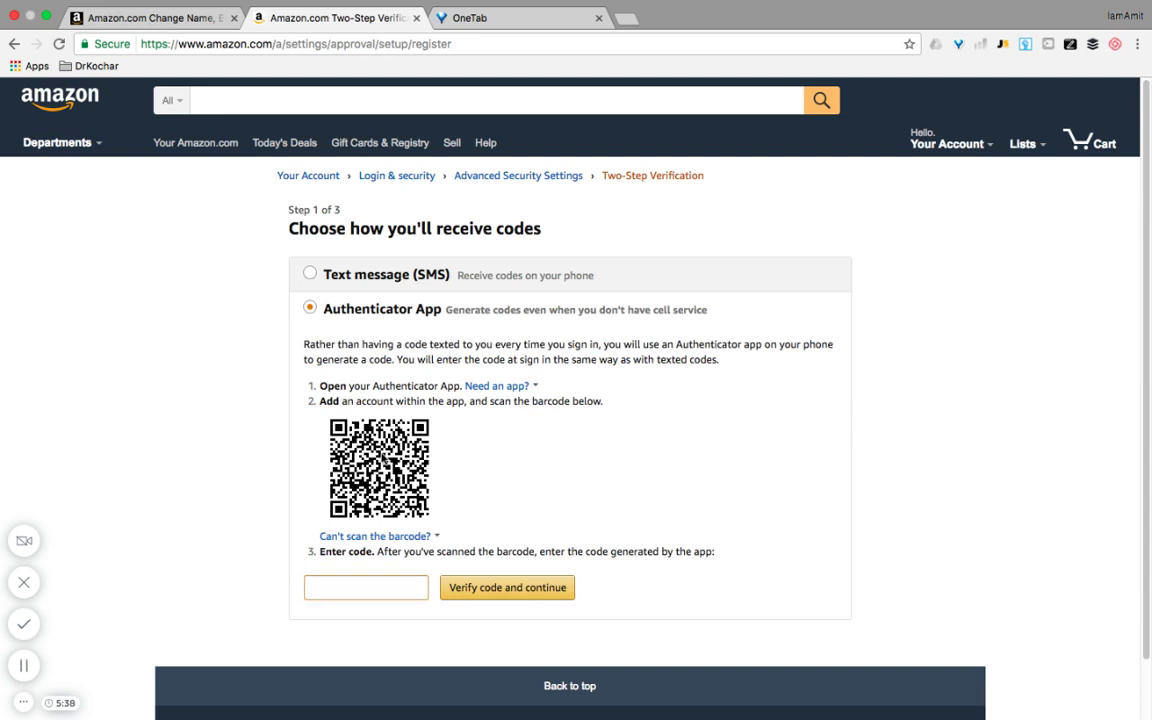
left_click(392, 588)
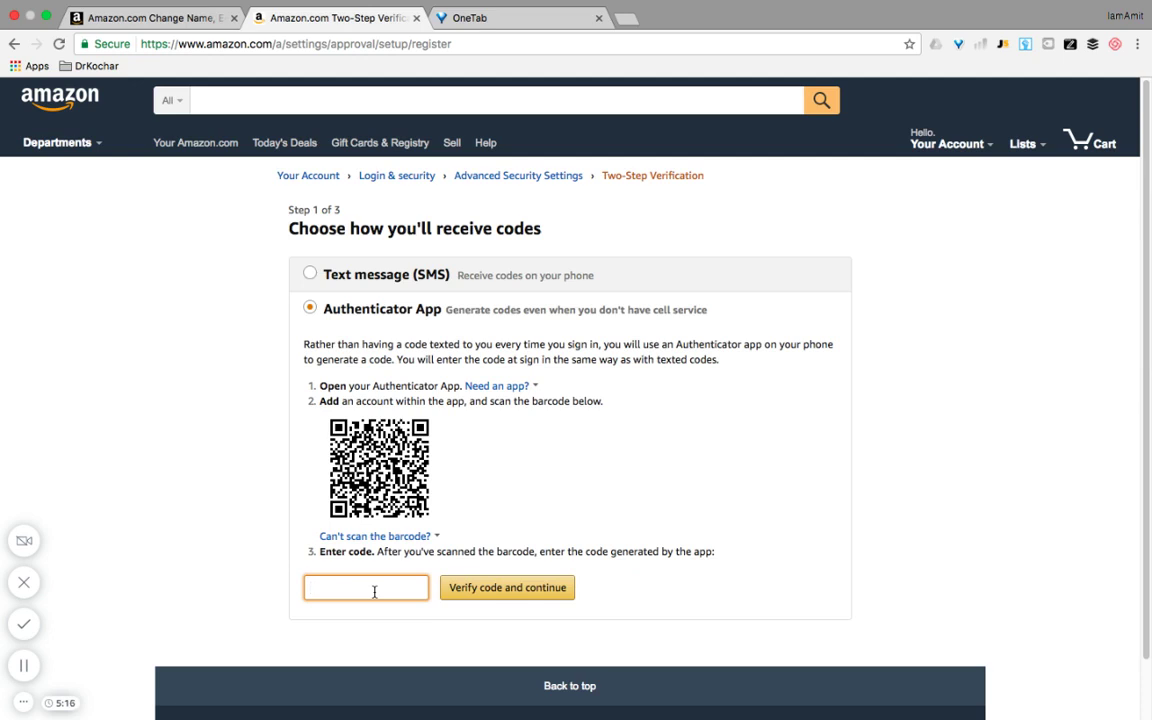
left_click(533, 590)
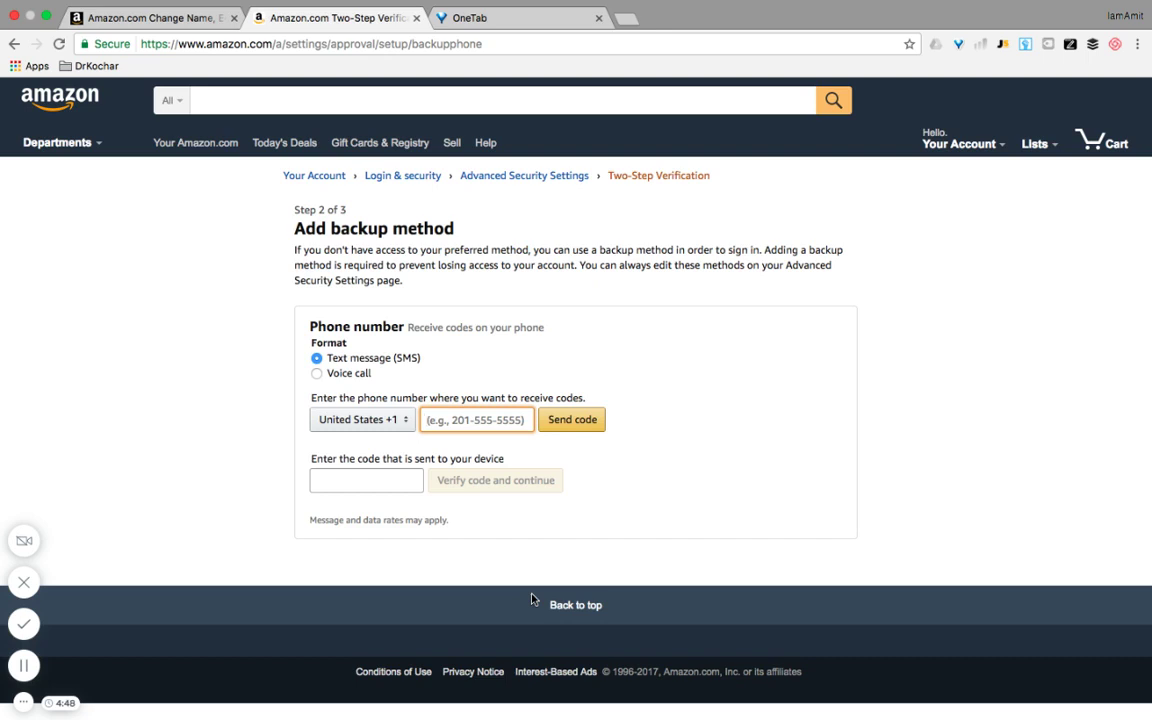
Step: Add a voice-call backup phone with India +91, entering the phone number and verifying the called code
left_click(345, 378)
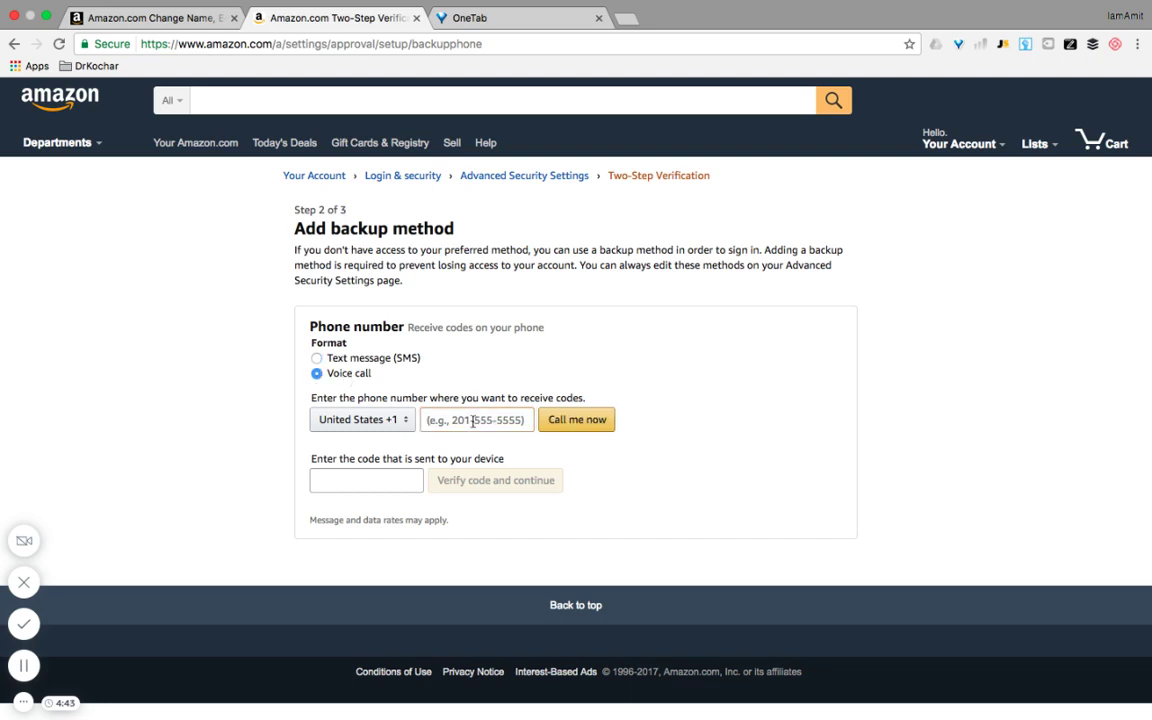
left_click(382, 424)
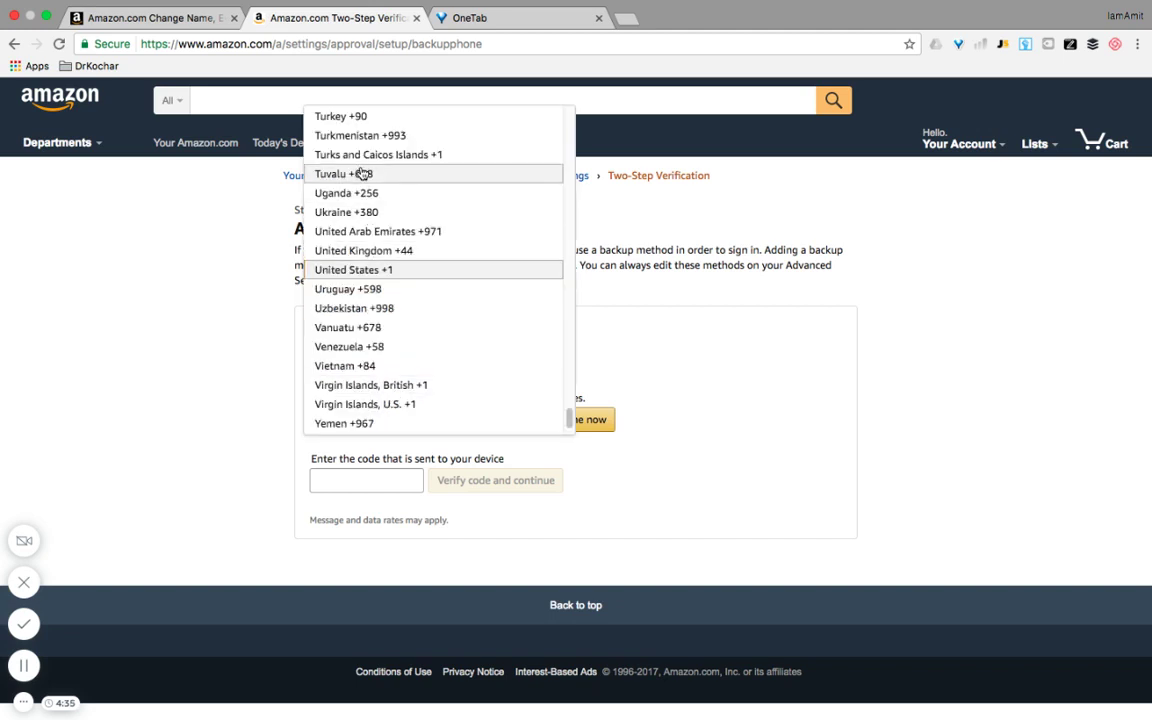
type("in")
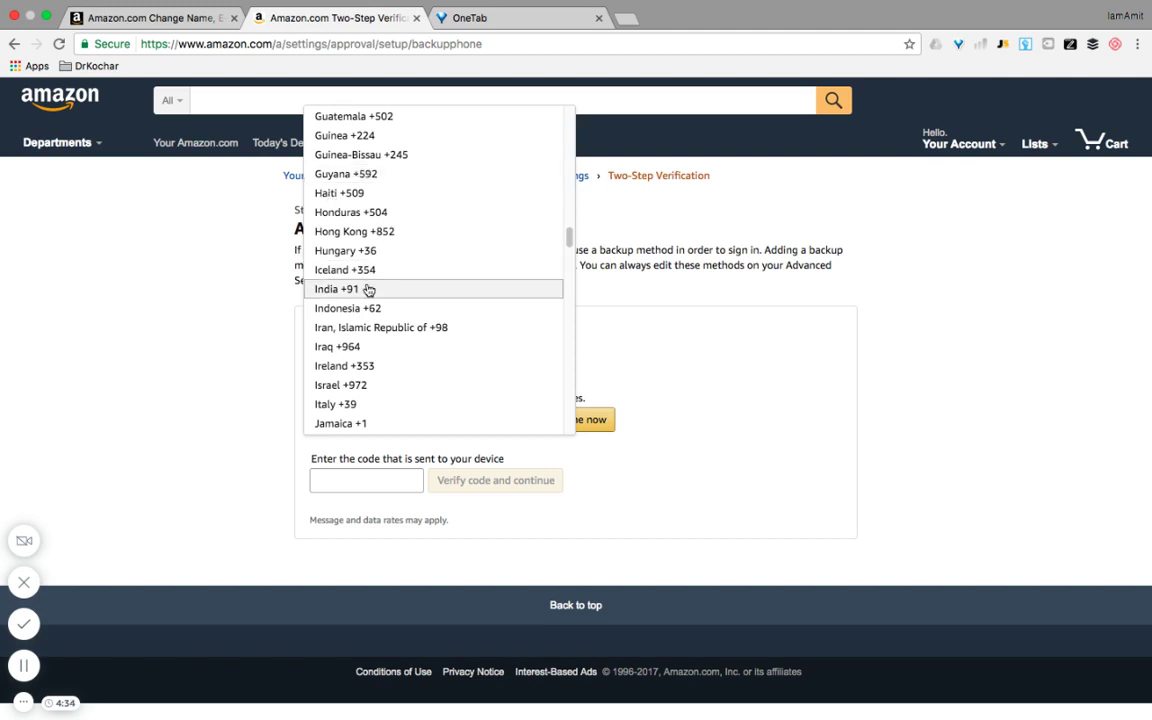
left_click(368, 288)
left_click(450, 419)
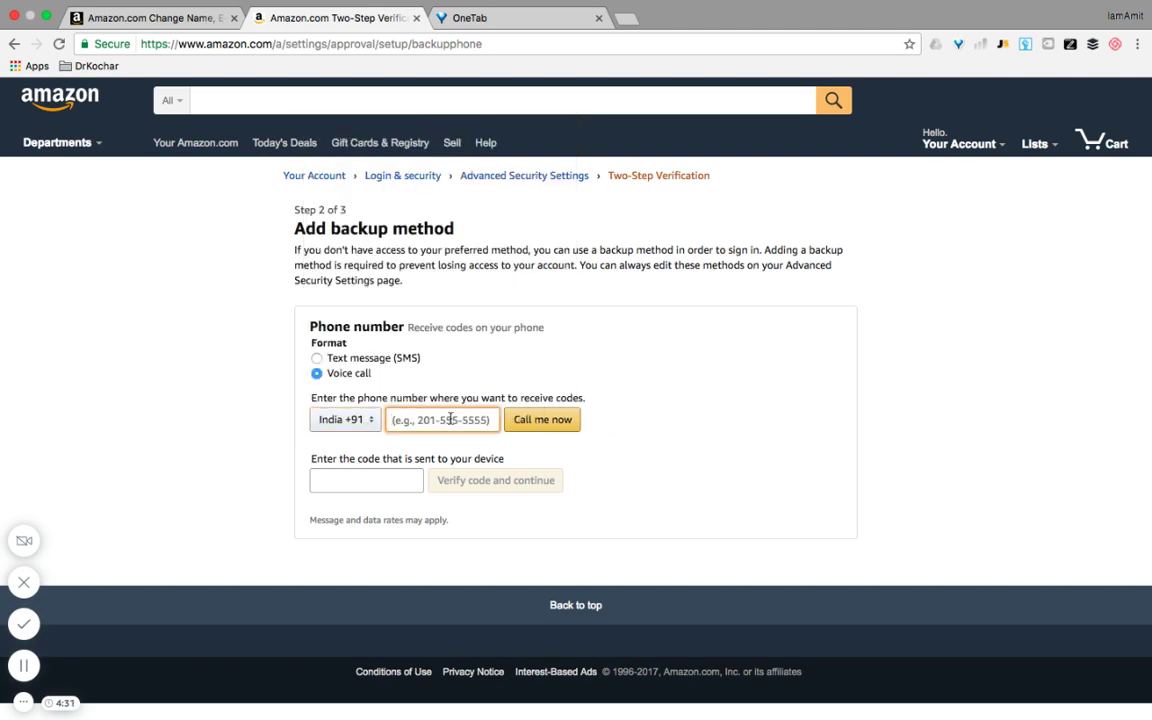
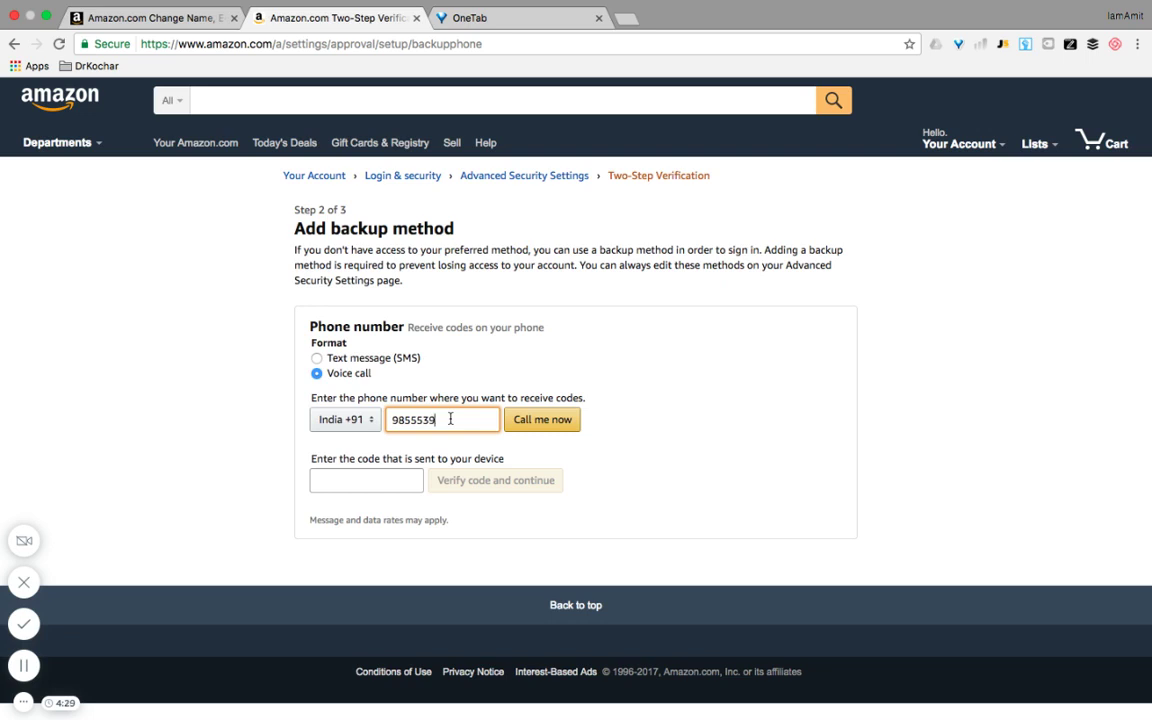
left_click(571, 422)
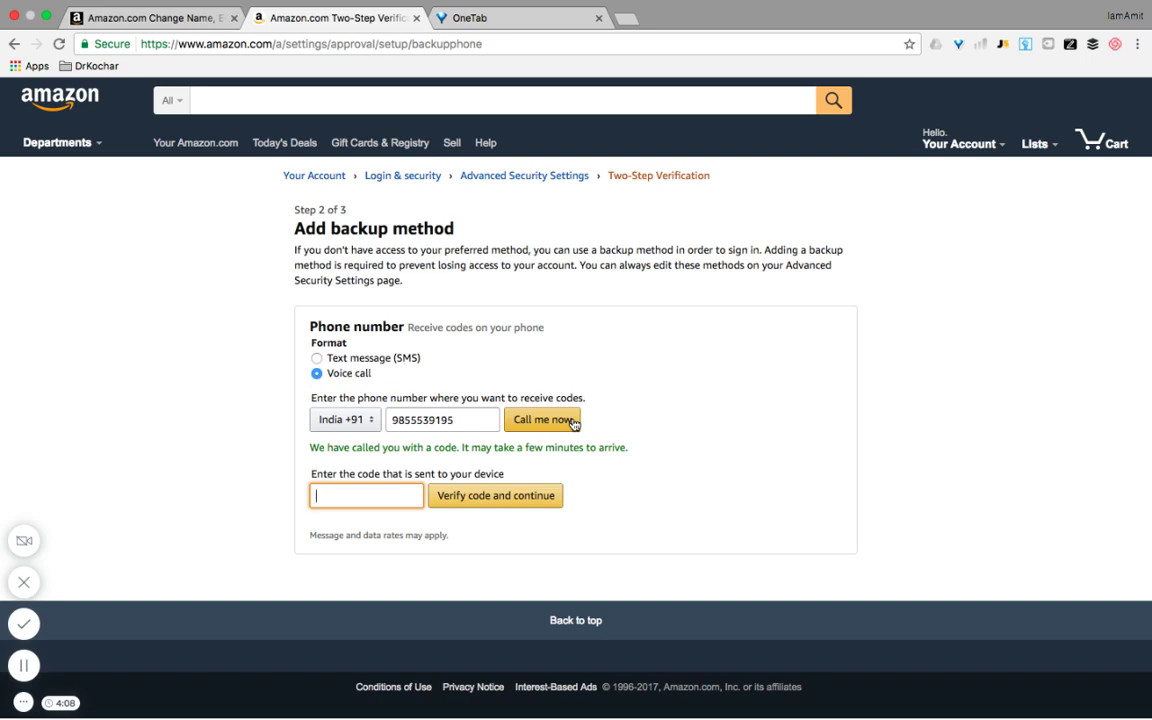
left_click(503, 507)
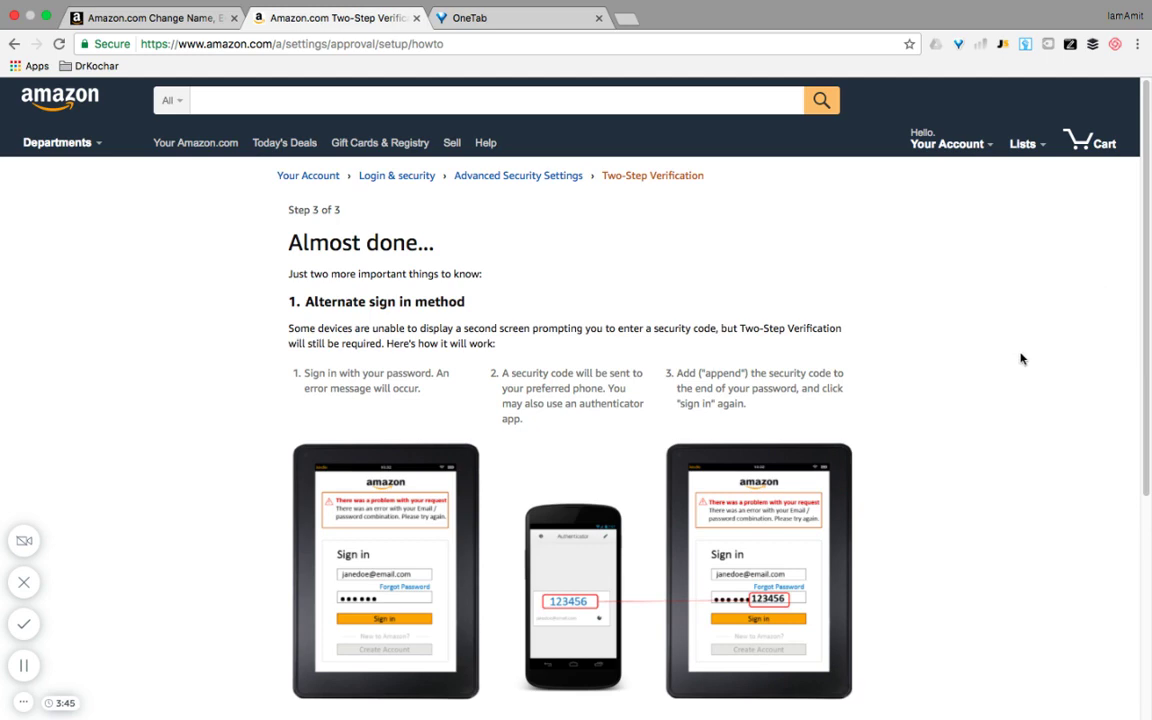
Step: Leave 'Don't require codes on this device' unticked and turn on Two-Step Verification
scroll(1021, 358, "down", 3)
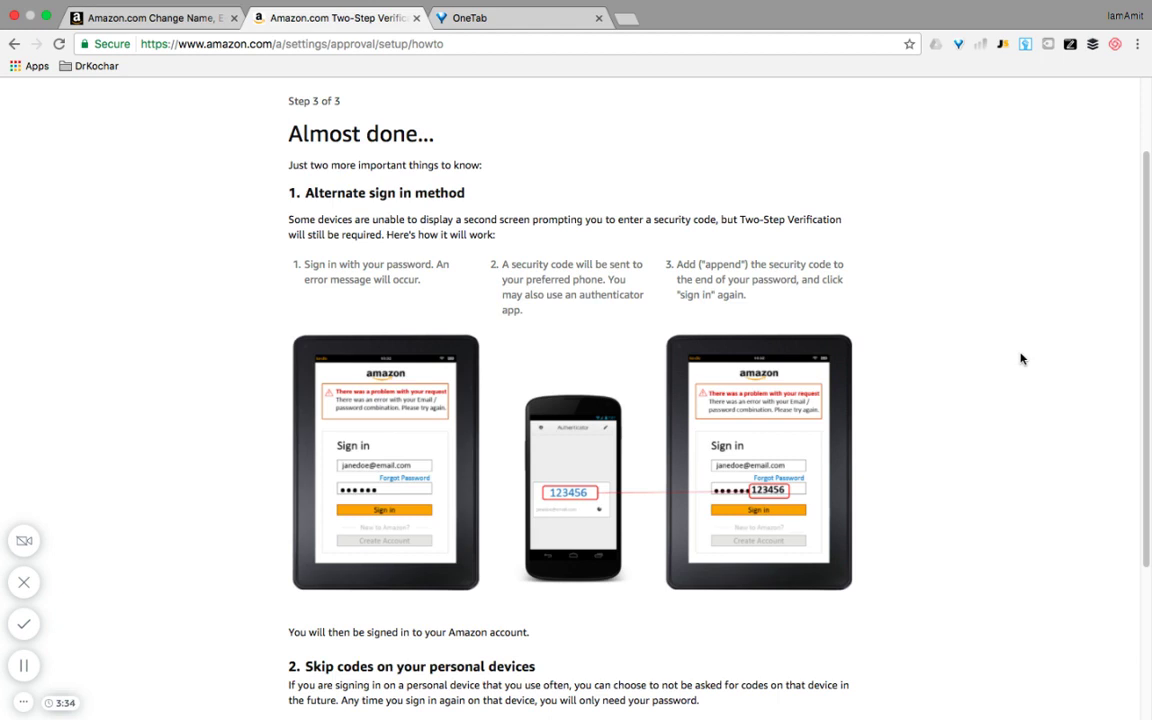
scroll(1021, 358, "down", 5)
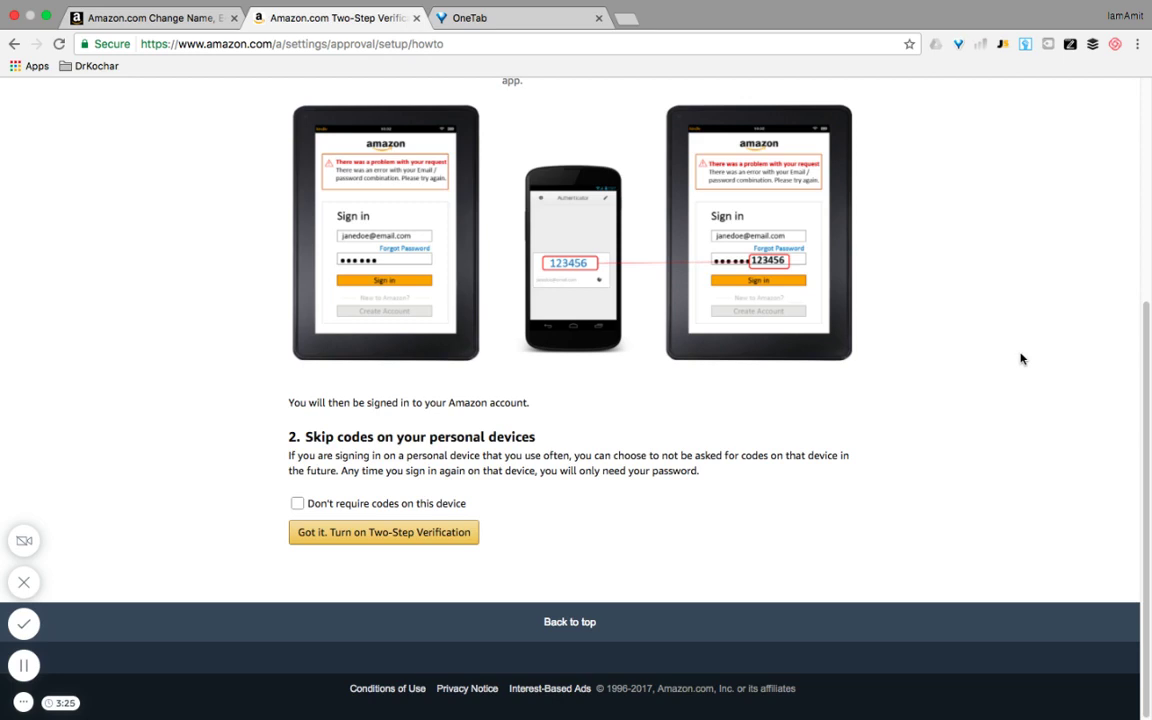
left_click(297, 505)
left_click(297, 504)
left_click(297, 504)
left_click(335, 500)
left_click(384, 533)
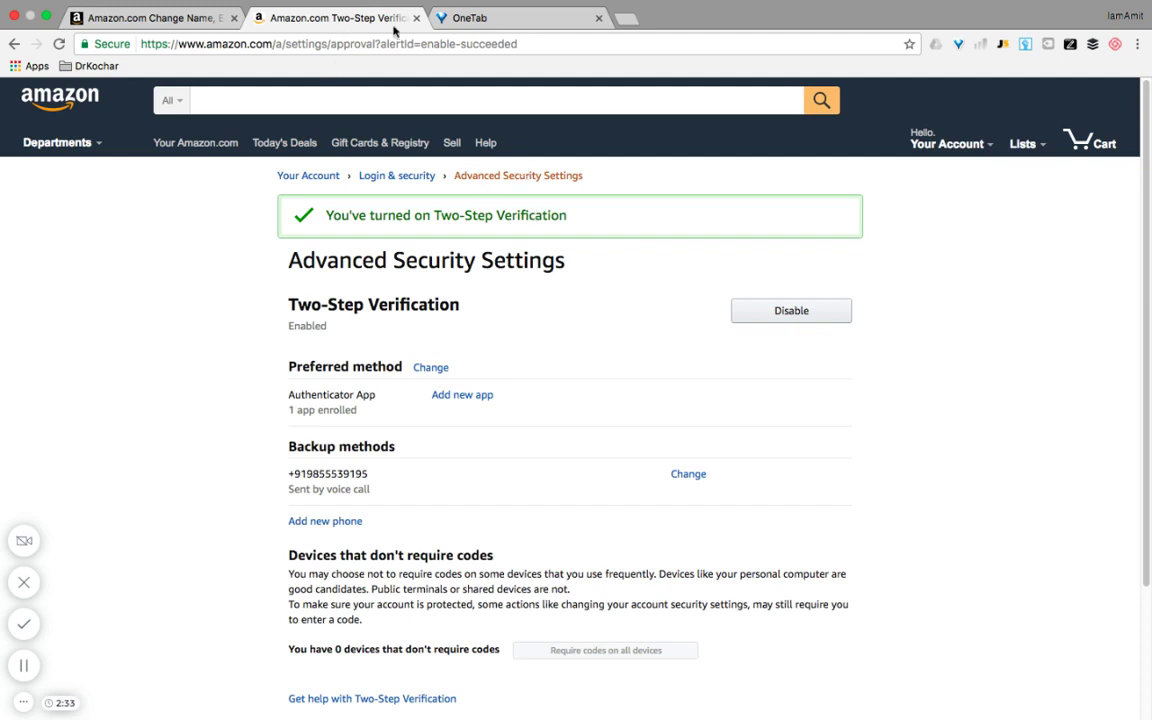
Step: Close the Two-Step Verification tab after reviewing the enabled confirmation
left_click(416, 18)
Step: Reopen Login Settings from the Settings menu, then log out of Seller Central
mouse_move(1101, 104)
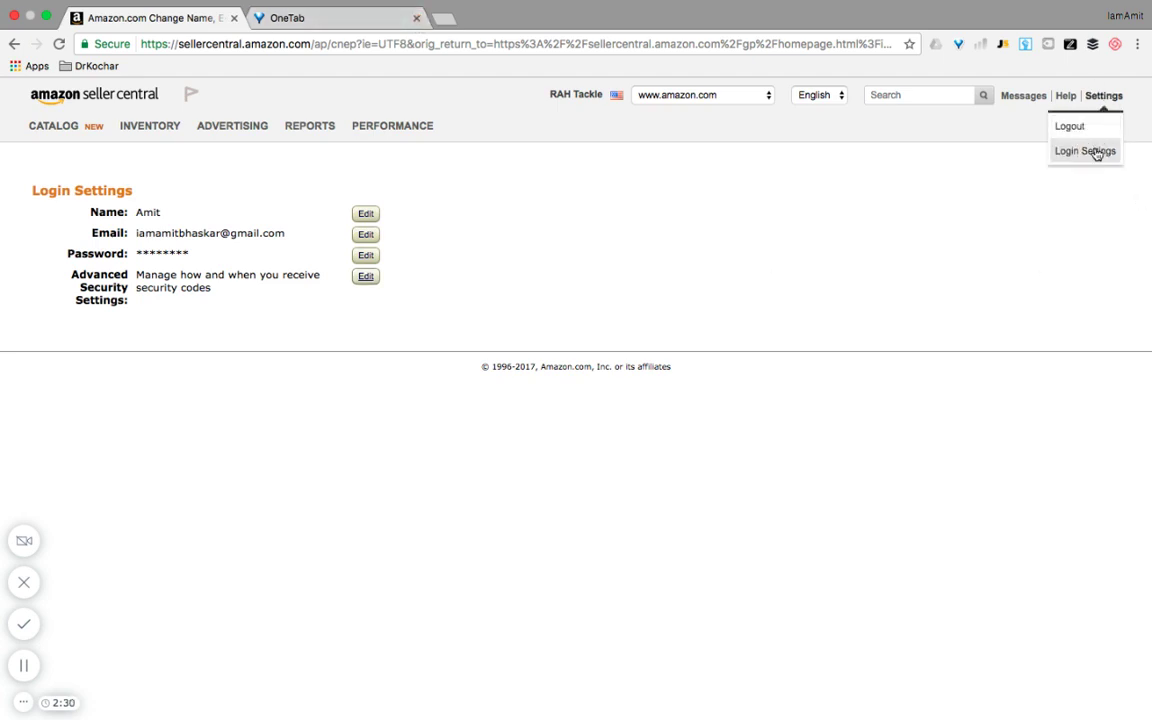
left_click(1097, 152)
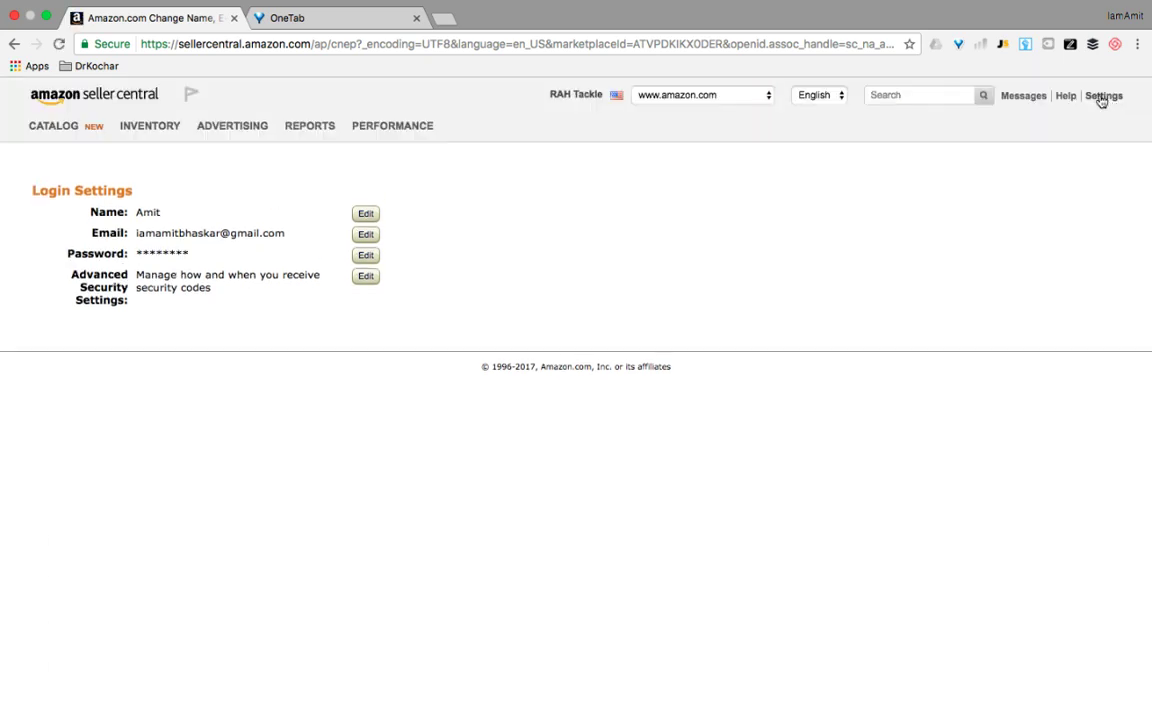
mouse_move(1101, 92)
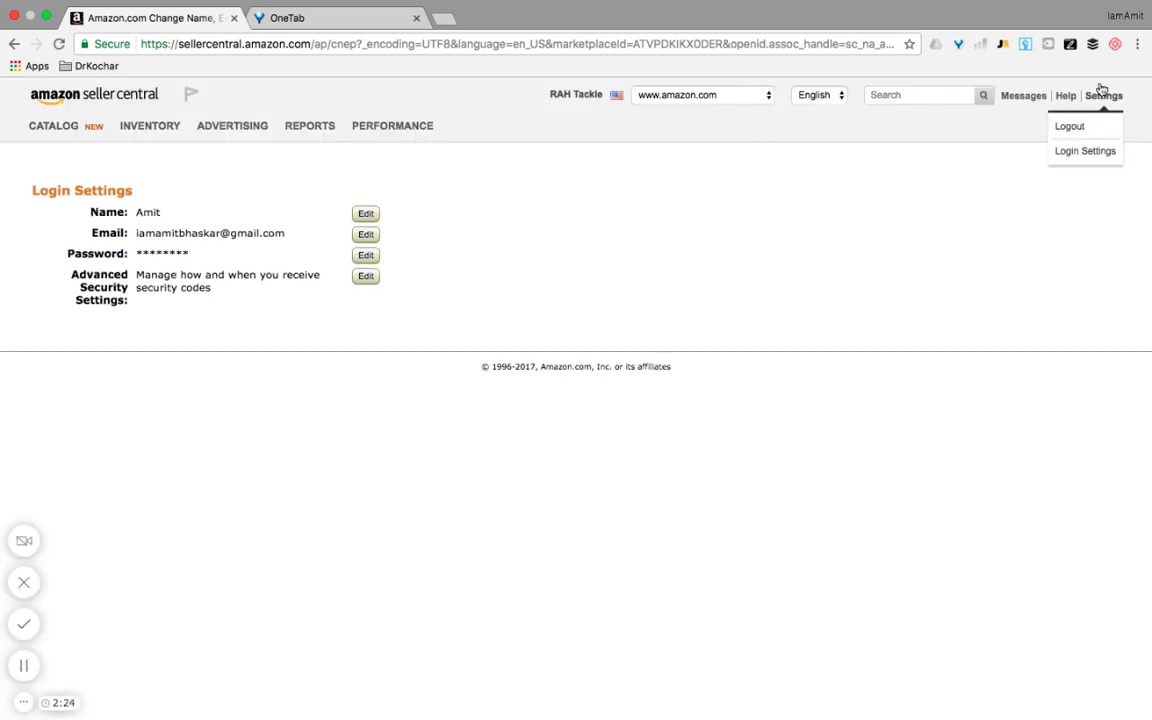
left_click(1096, 134)
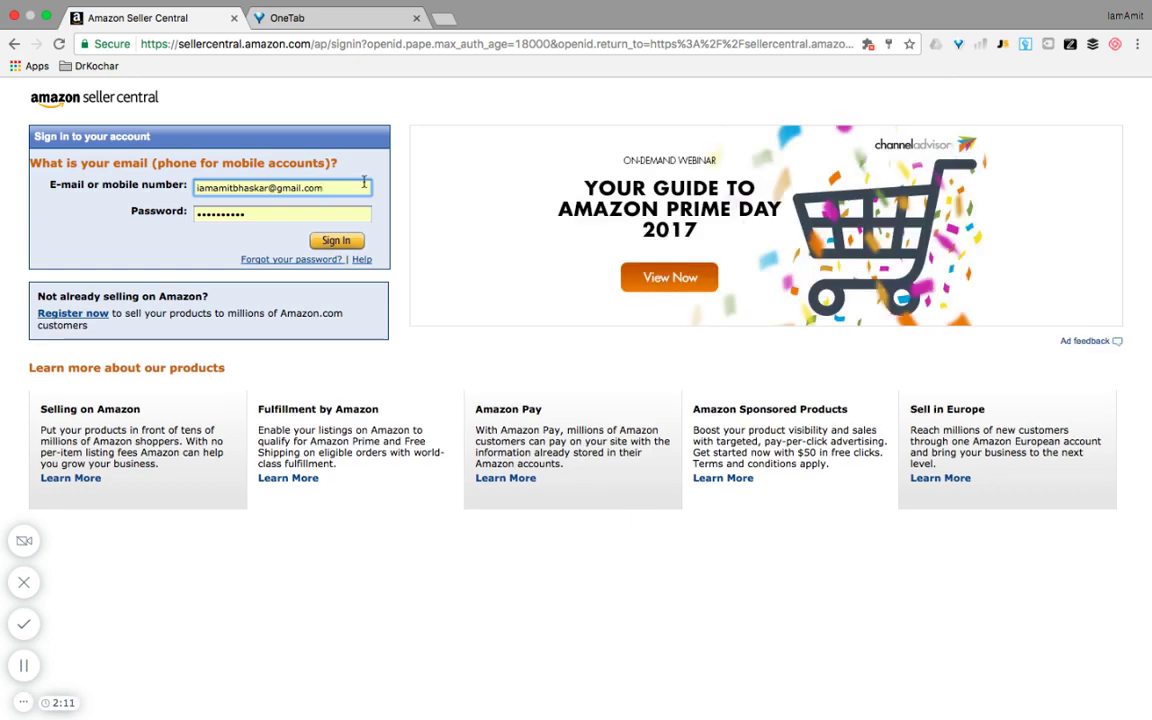
Step: Sign in with the saved email and password, then submit the six-digit authenticator app code
left_click(340, 241)
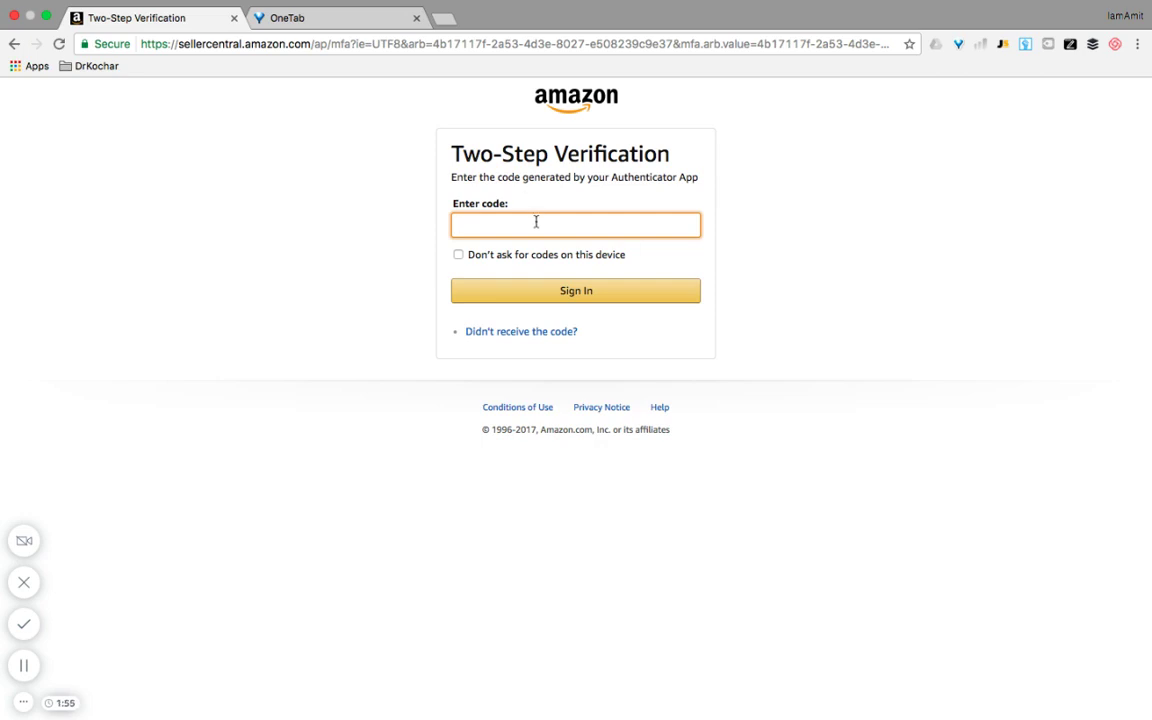
key("Return")
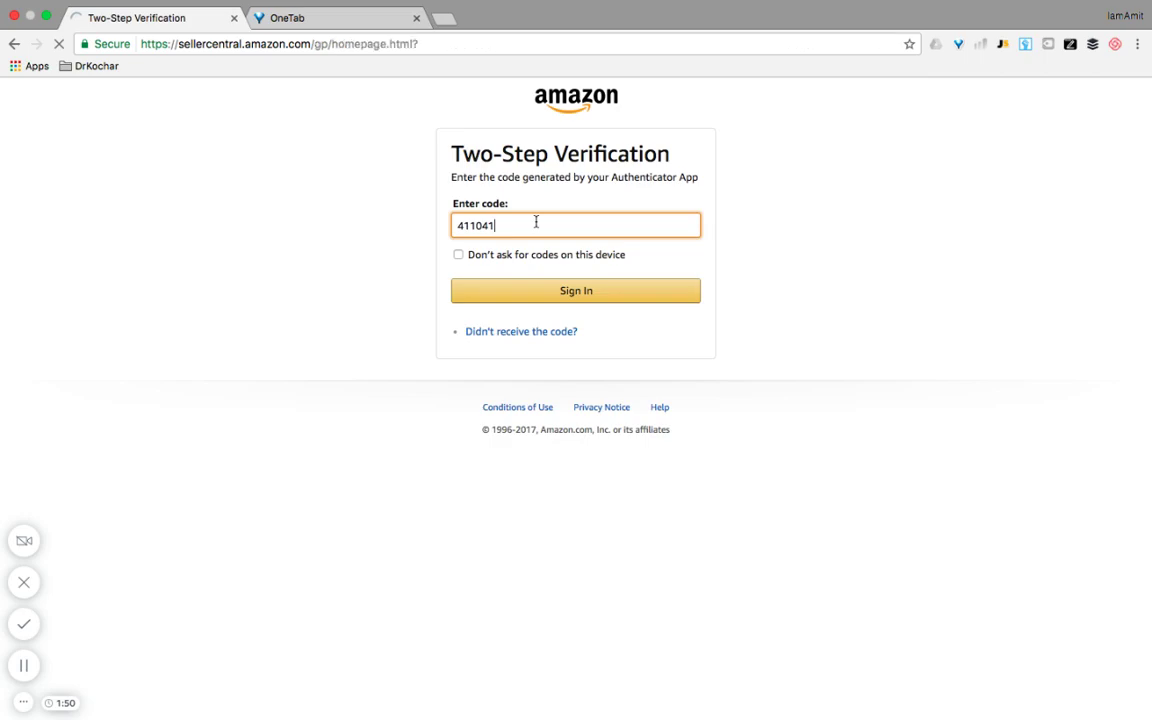